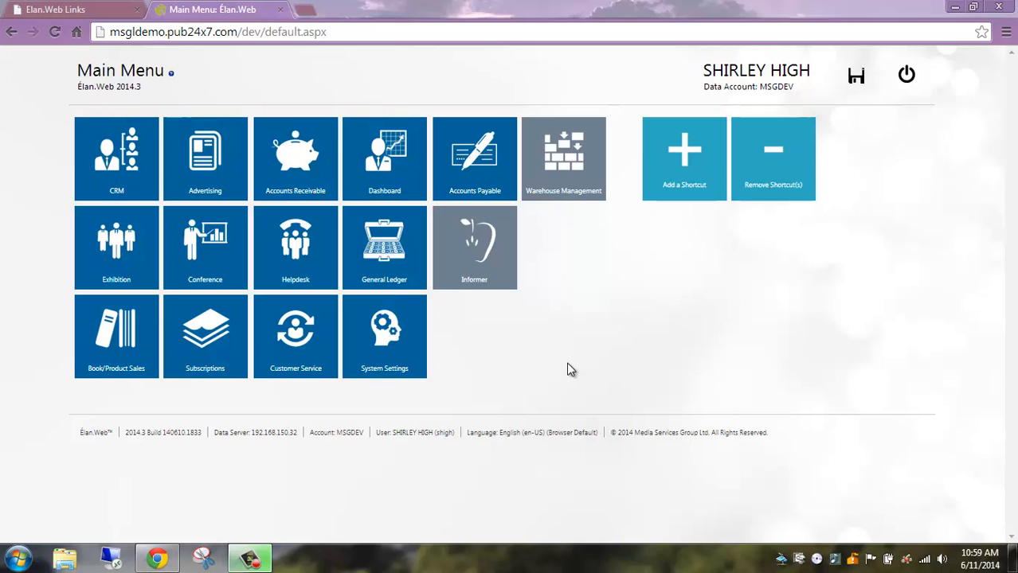
Open the Contracts Ready for Billing page for multi-media billing in the Advertising module.
left_click(206, 165)
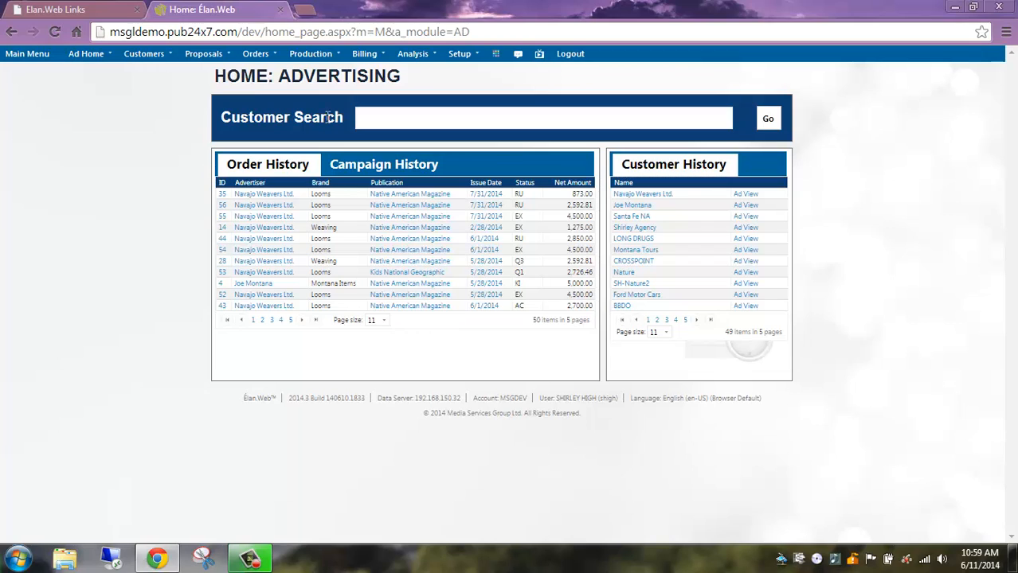
left_click(367, 56)
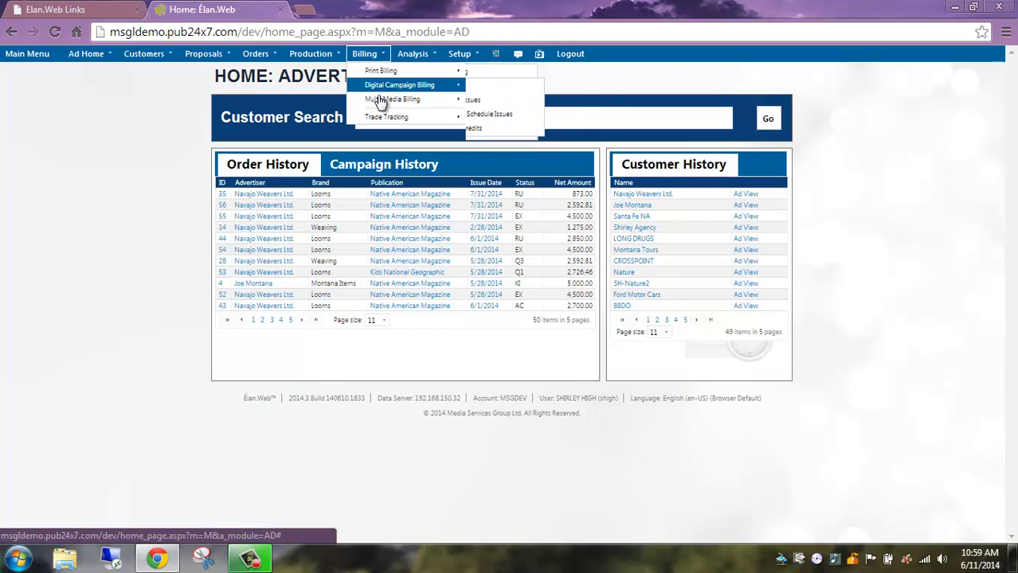
mouse_move(407, 101)
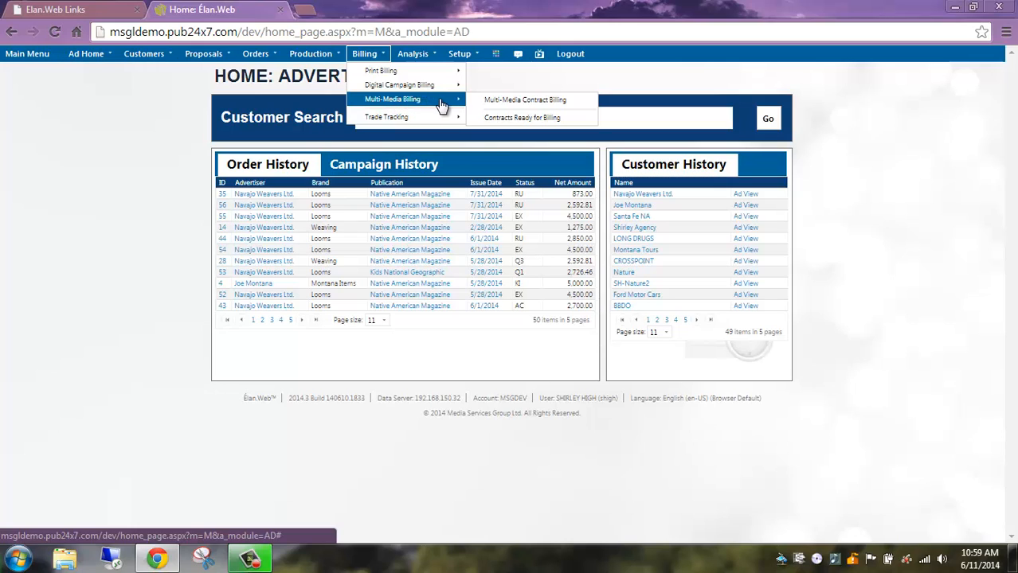
left_click(540, 121)
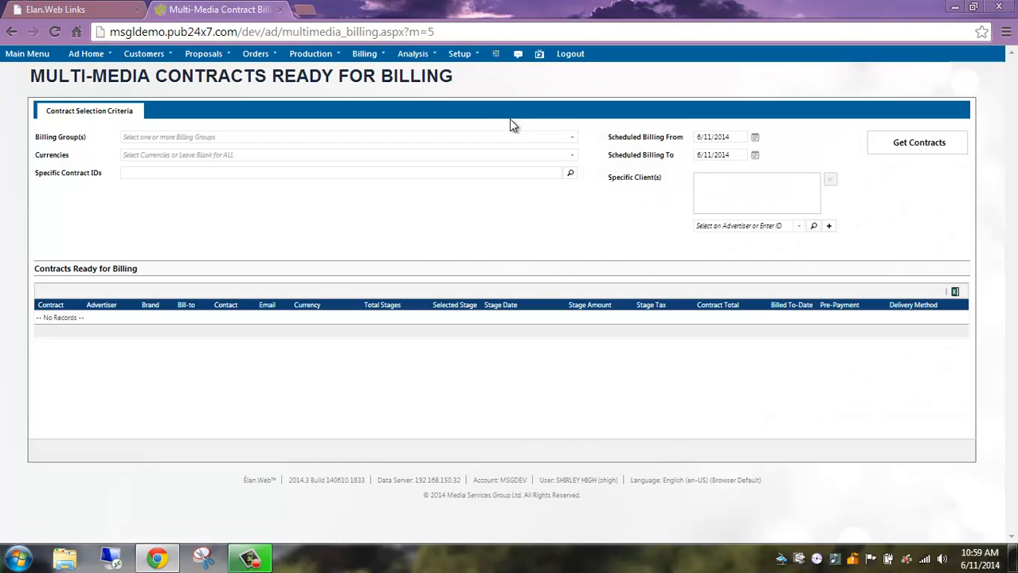
Retrieve the contracts ready for billing for the SH billing group, with scheduled billing from 3/2/2014.
left_click(388, 141)
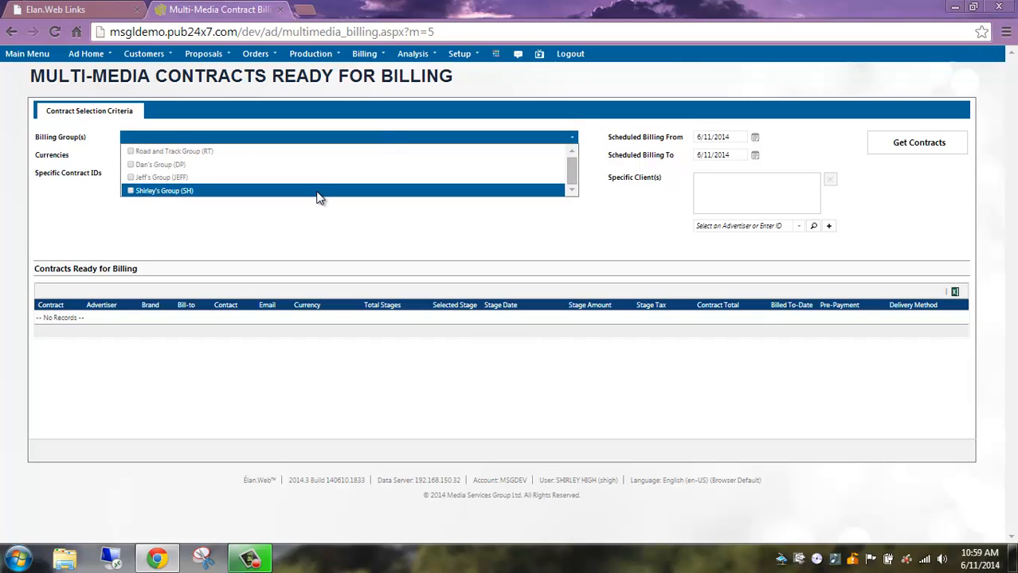
left_click(317, 192)
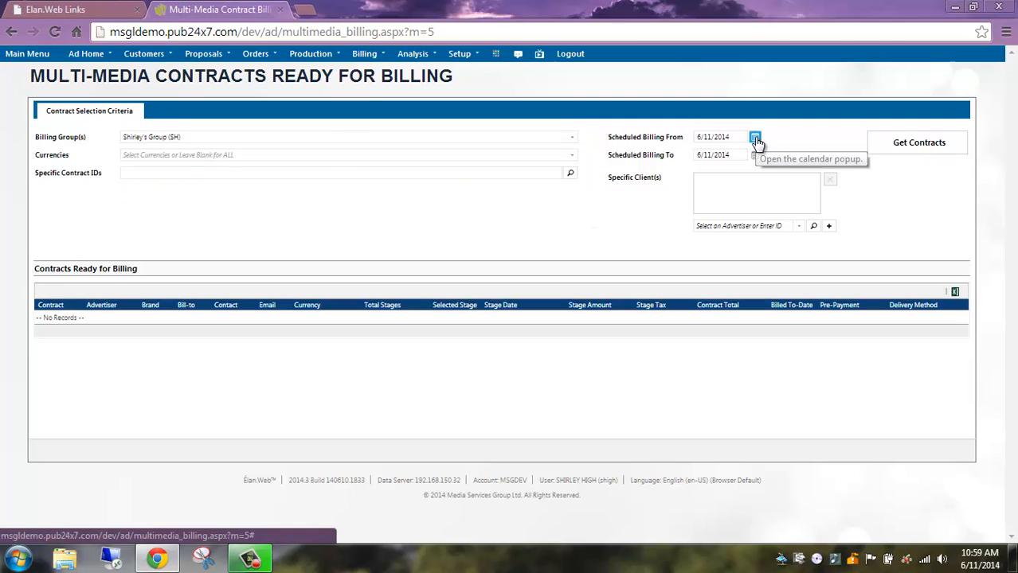
left_click(755, 138)
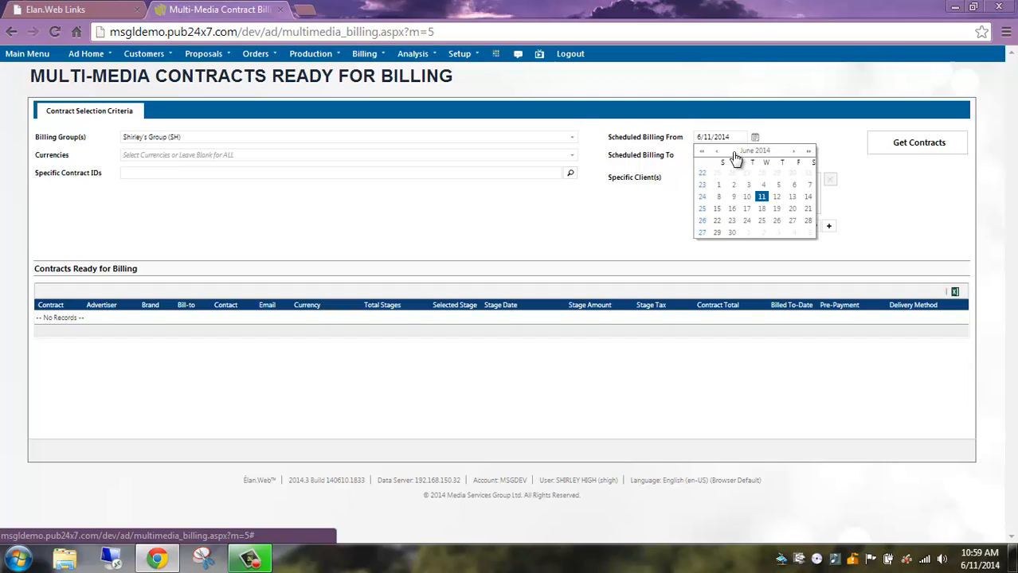
left_click(715, 151)
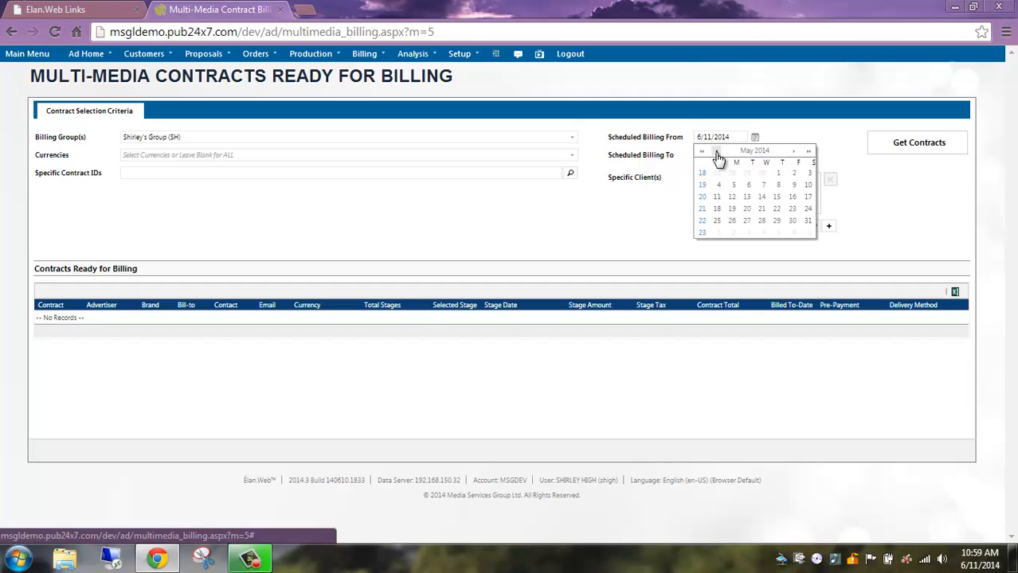
left_click(716, 152)
left_click(715, 151)
left_click(718, 186)
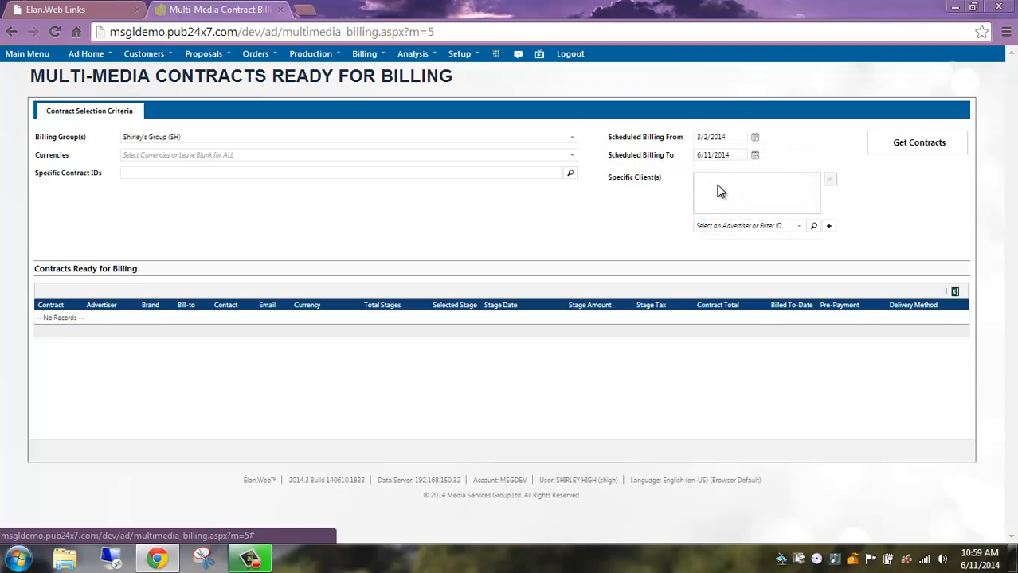
left_click(882, 151)
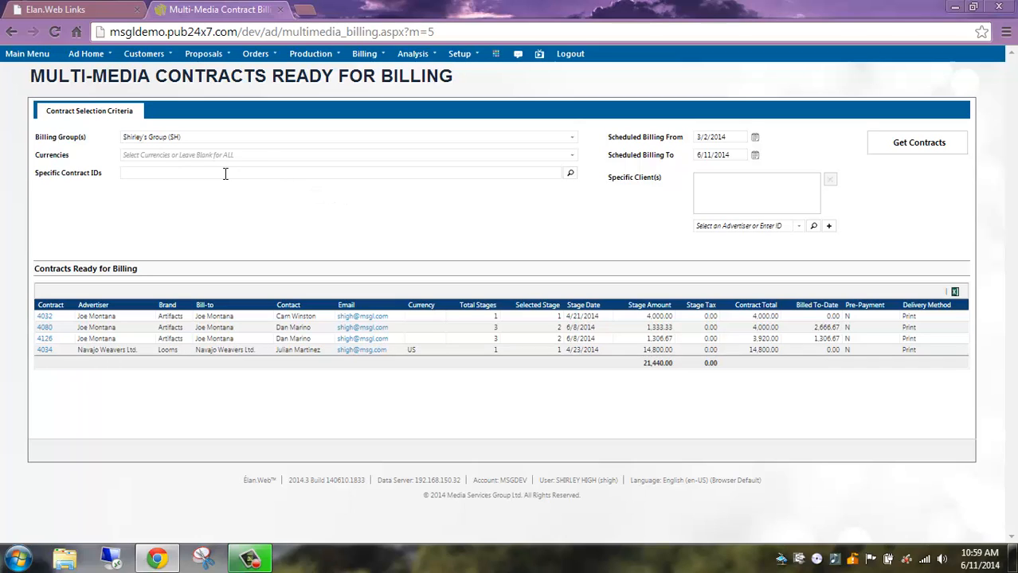
Add the first listed contract's ID to the specific contract filter and remove it again.
type("032")
key("Return")
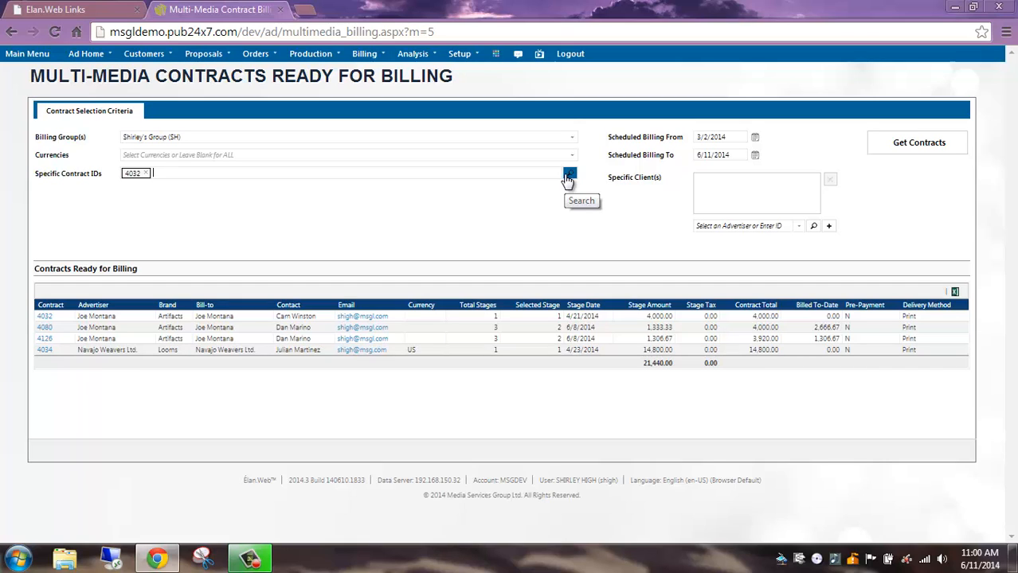
left_click(146, 174)
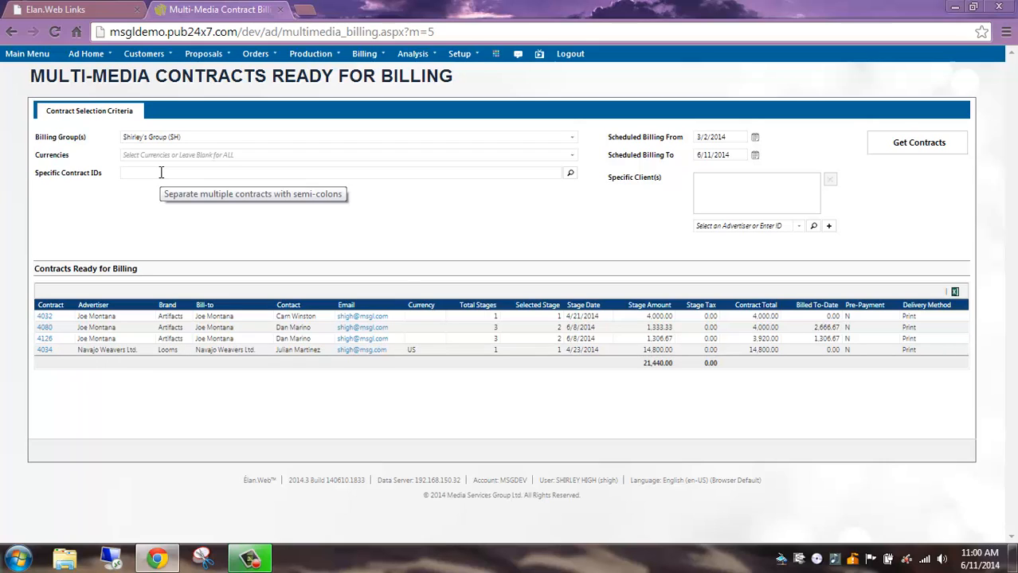
Add Navajo Weavers Ltd. and the advertiser listed directly below it to the specific clients filter.
left_click(800, 227)
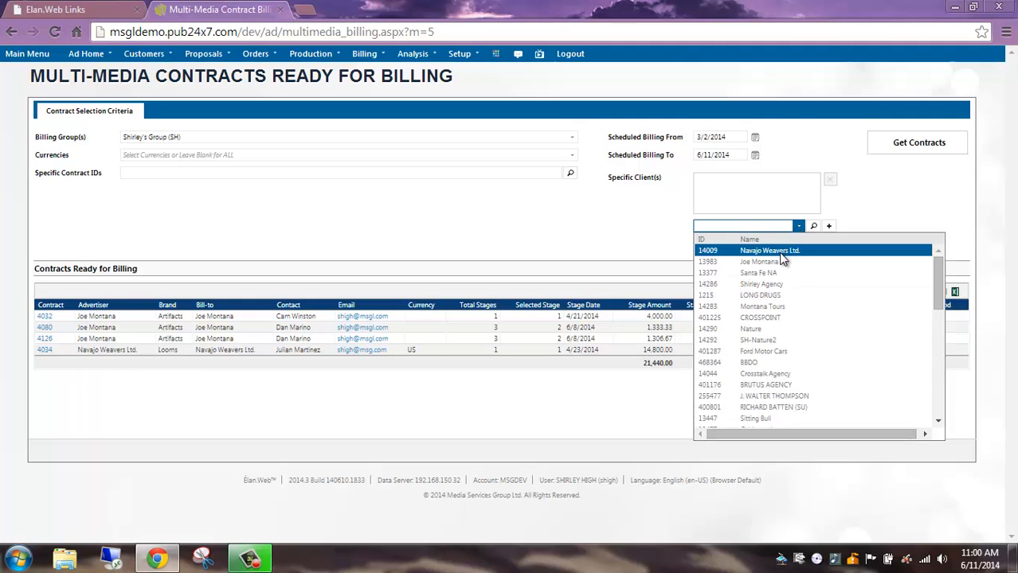
left_click(789, 251)
left_click(829, 226)
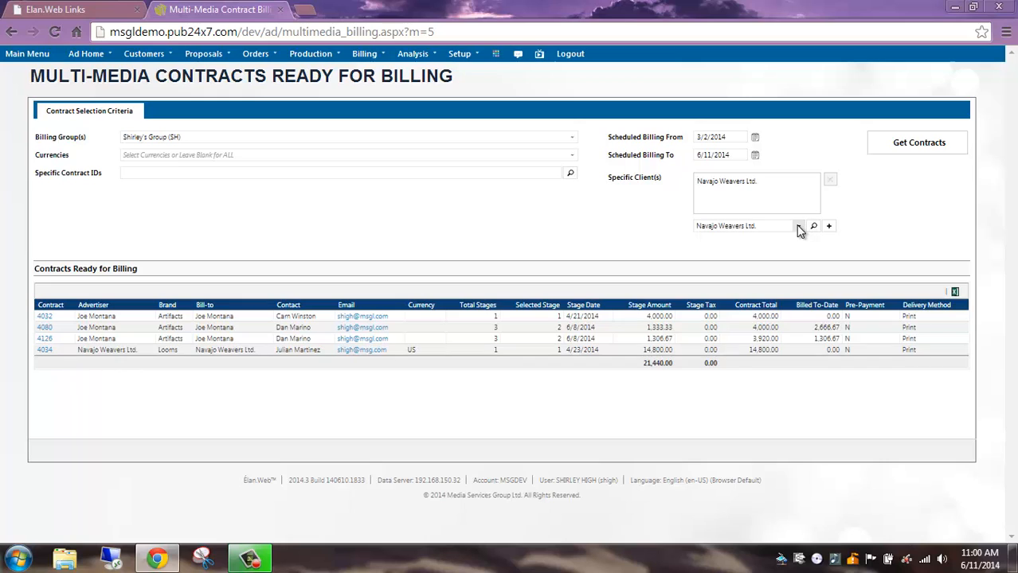
left_click(797, 227)
left_click(787, 263)
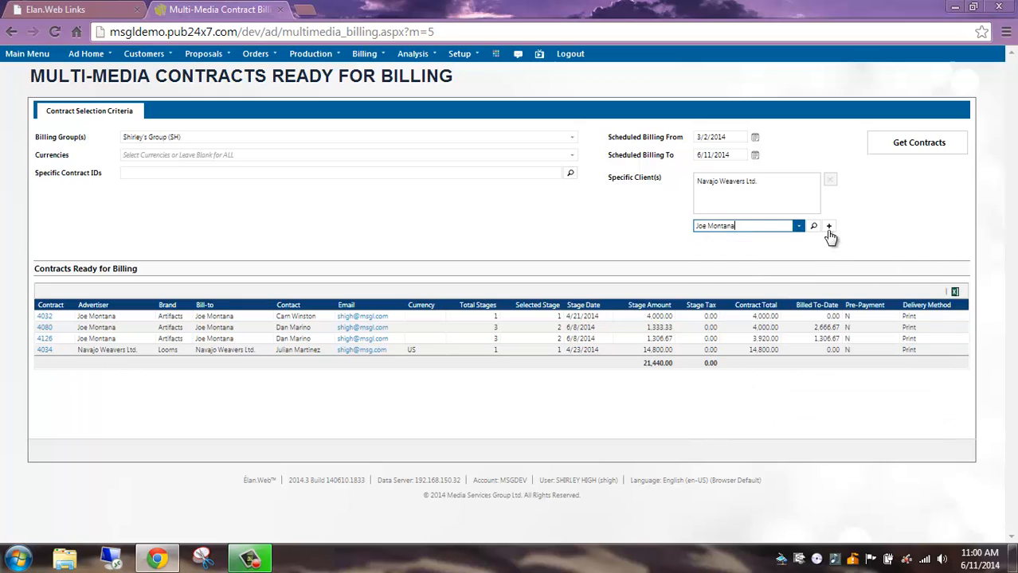
left_click(828, 227)
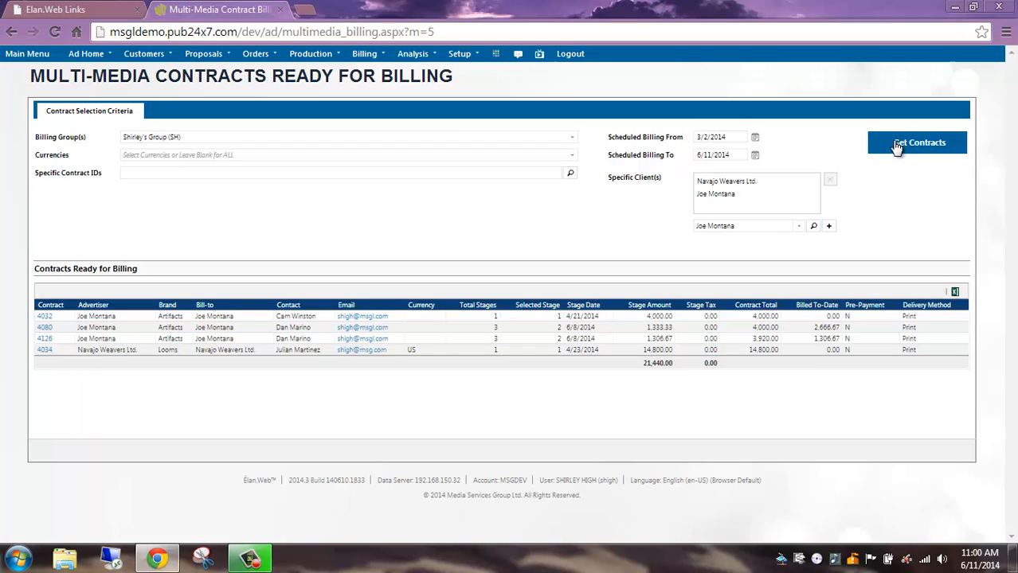
Remove both advertisers from the specific clients filter and retrieve the contracts again.
left_click(808, 183)
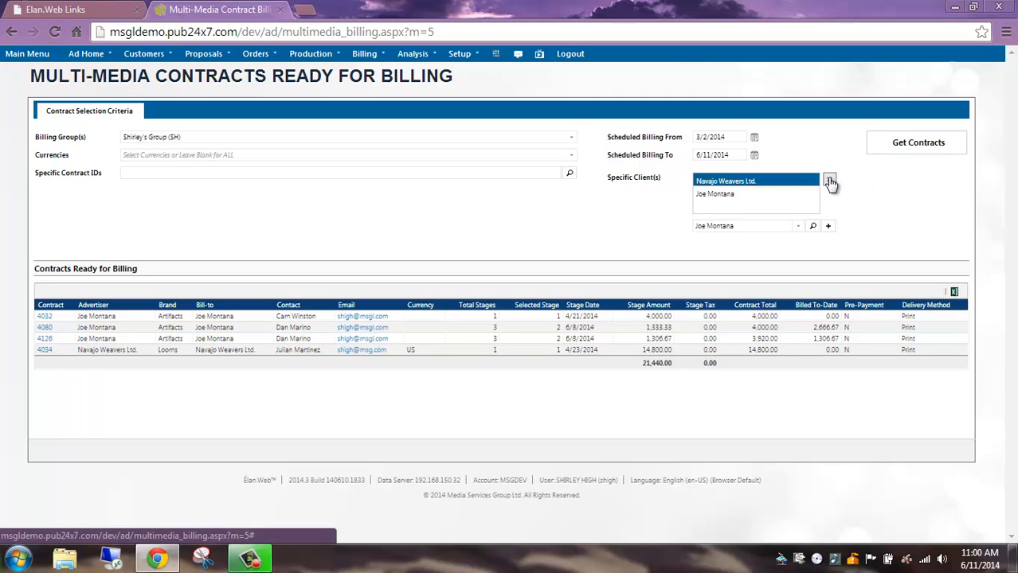
left_click(829, 183)
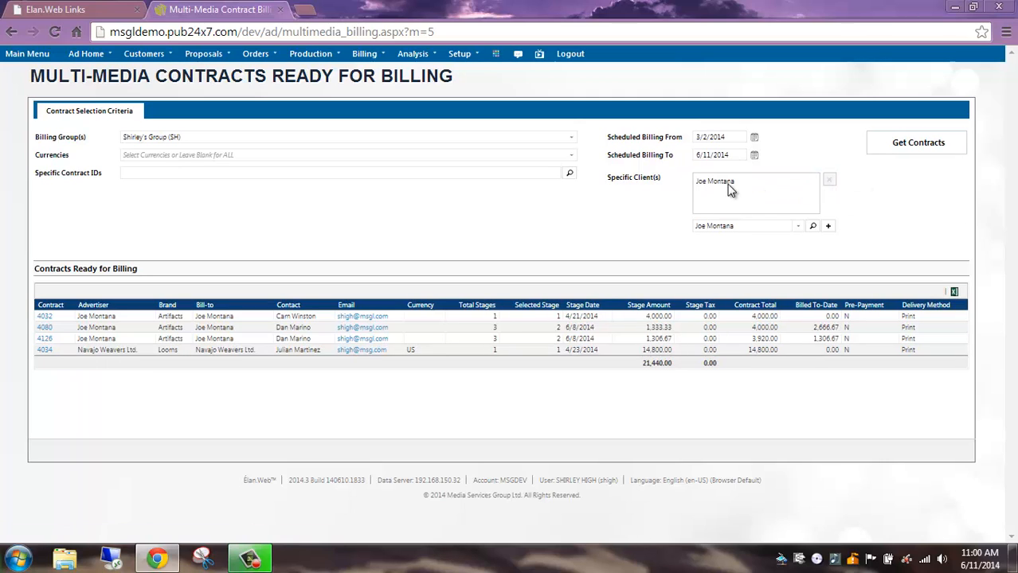
left_click(828, 180)
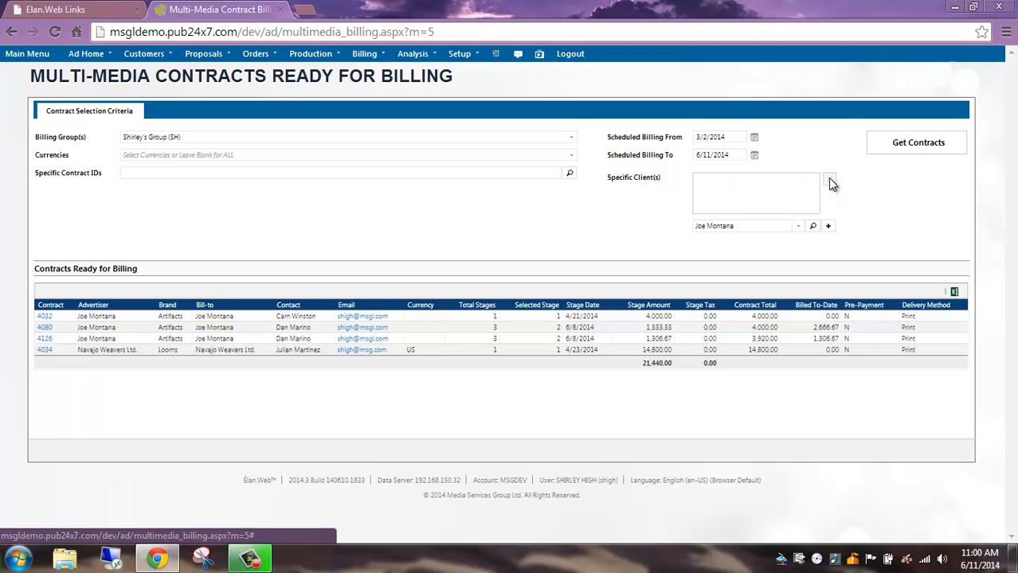
left_click(908, 145)
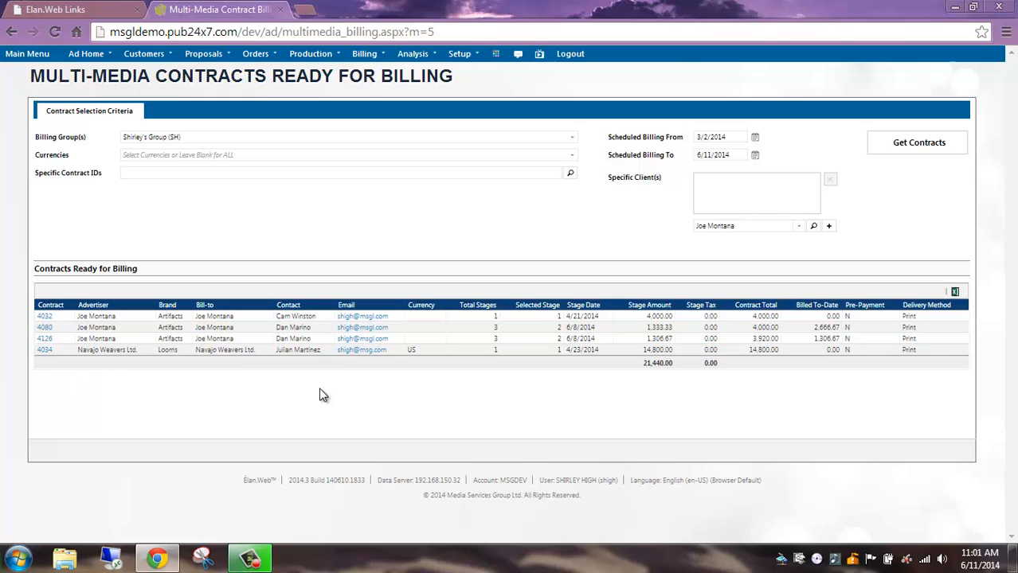
Open the Multi-Media Contract Billing page for generating invoices.
left_click(362, 58)
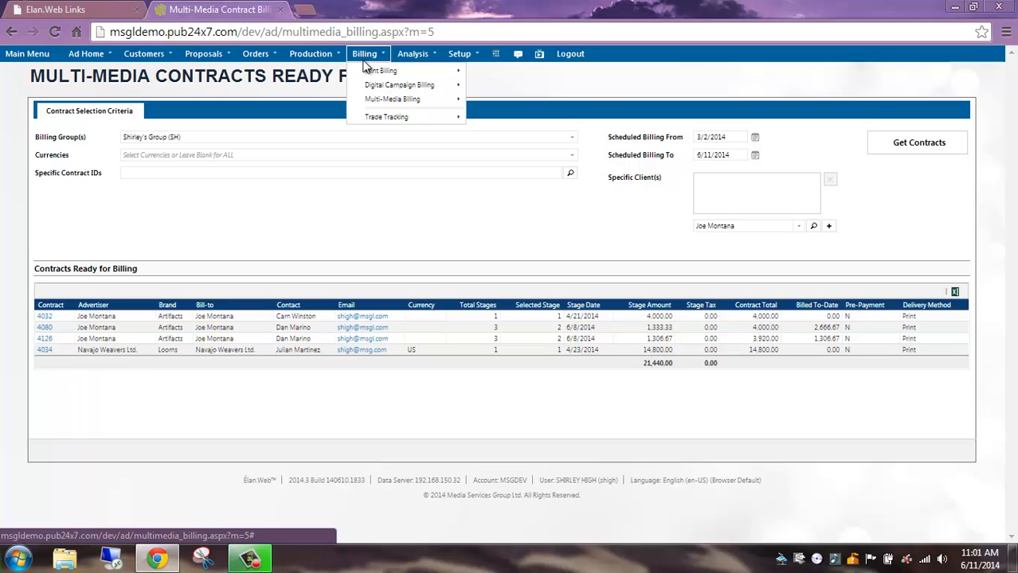
mouse_move(381, 101)
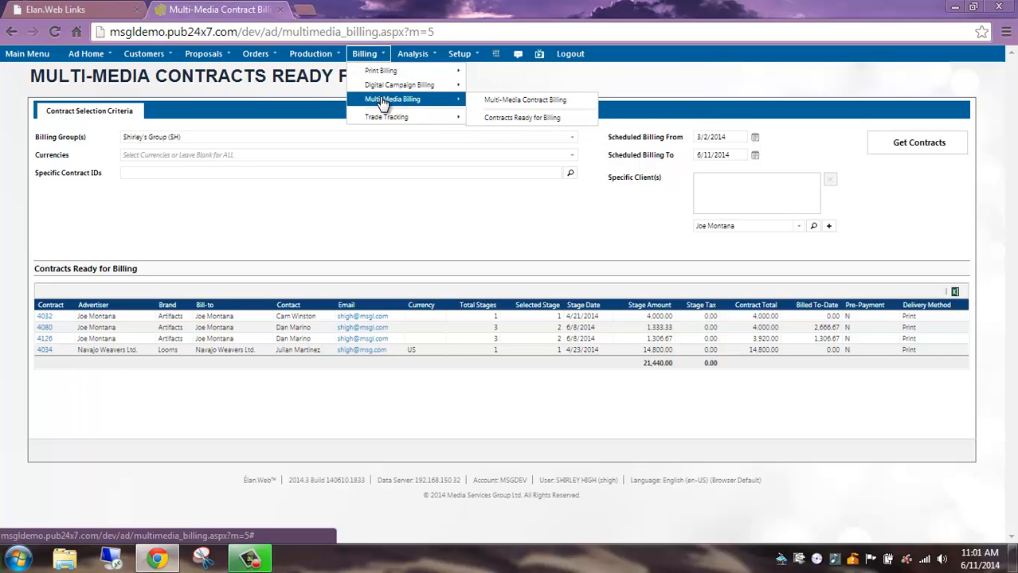
left_click(542, 104)
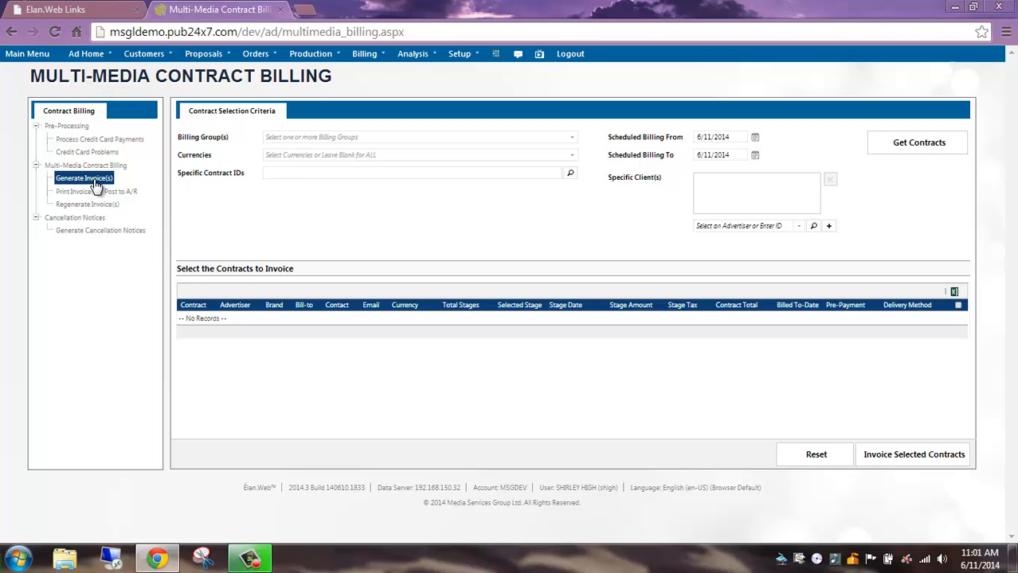
Retrieve the contracts to invoice for the SH billing group, with scheduled billing from 3/2/2014.
left_click(573, 141)
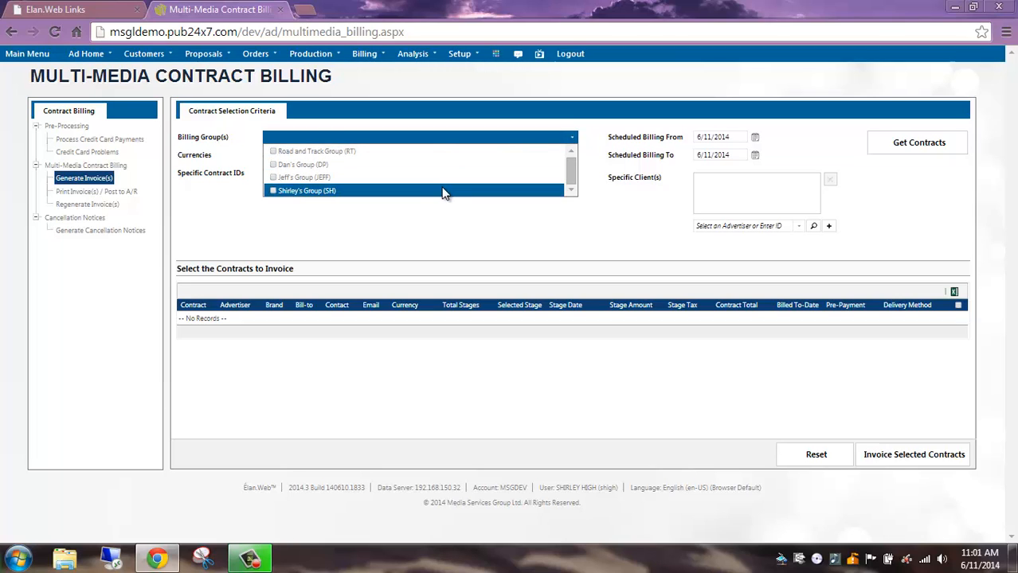
left_click(444, 194)
left_click(460, 227)
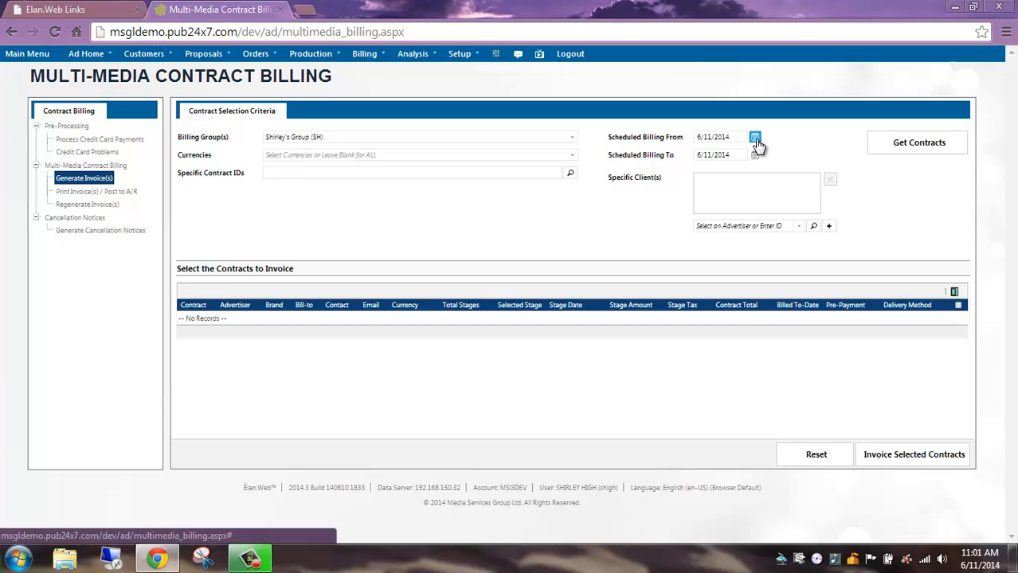
left_click(755, 139)
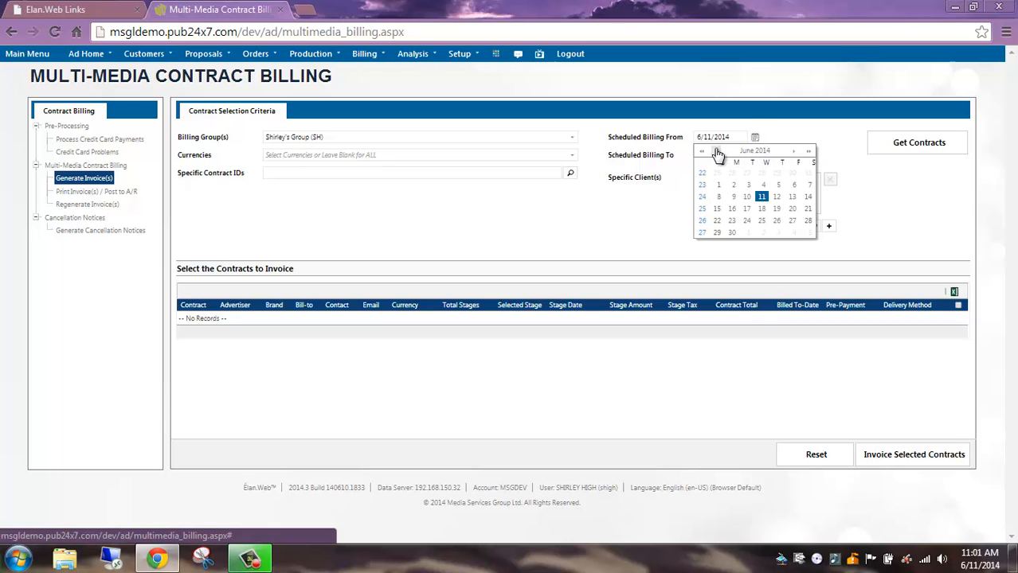
left_click(716, 151)
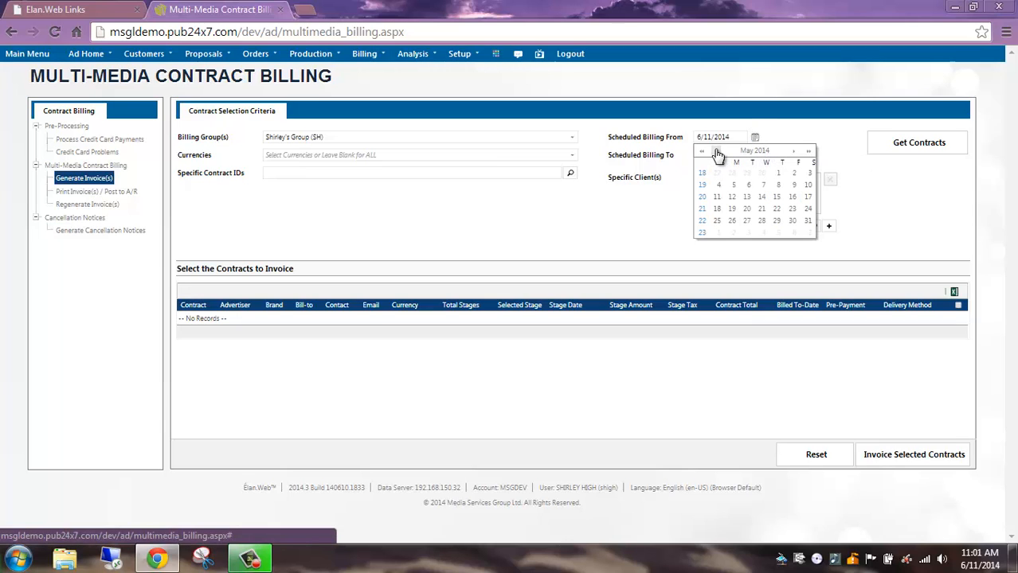
left_click(716, 151)
left_click(716, 151)
left_click(720, 188)
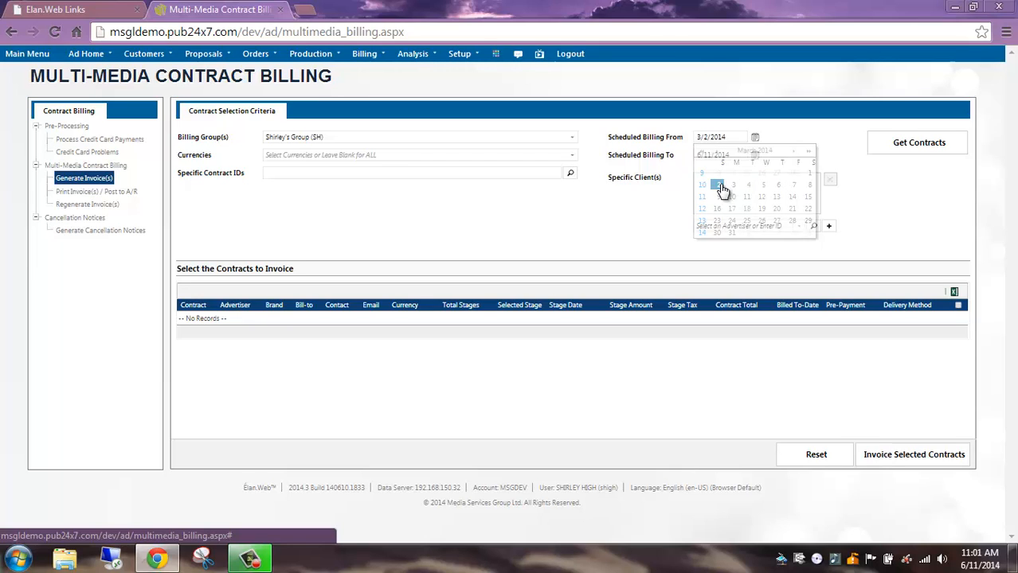
left_click(901, 150)
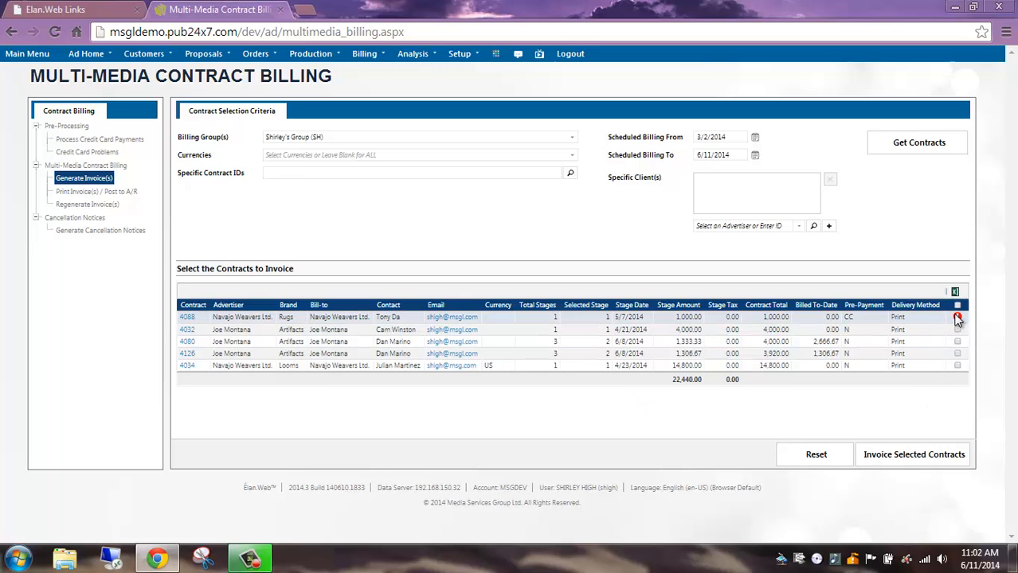
Select the second and third contracts in the list for invoicing.
mouse_move(958, 319)
mouse_move(959, 319)
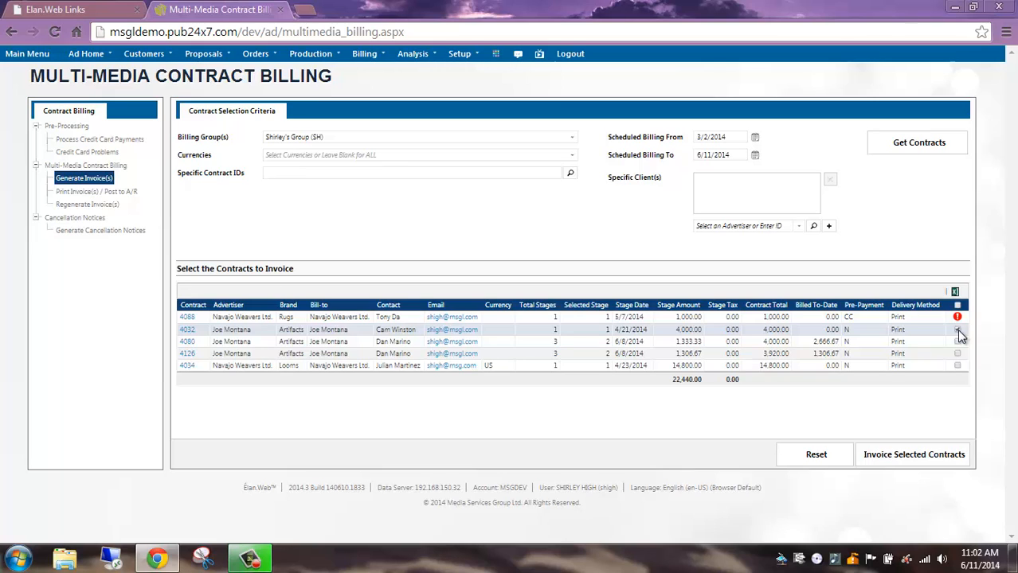
left_click(958, 330)
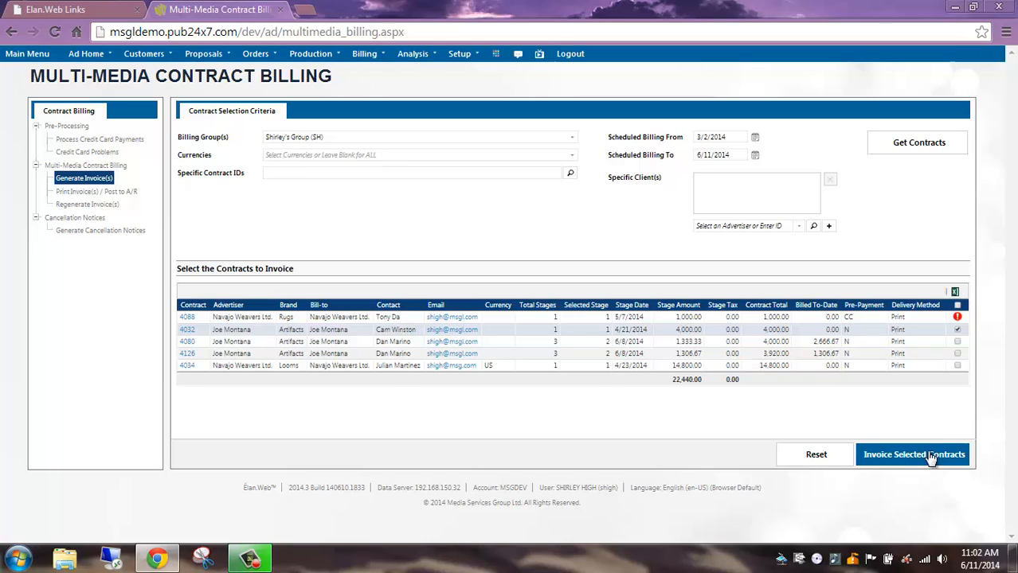
left_click(957, 341)
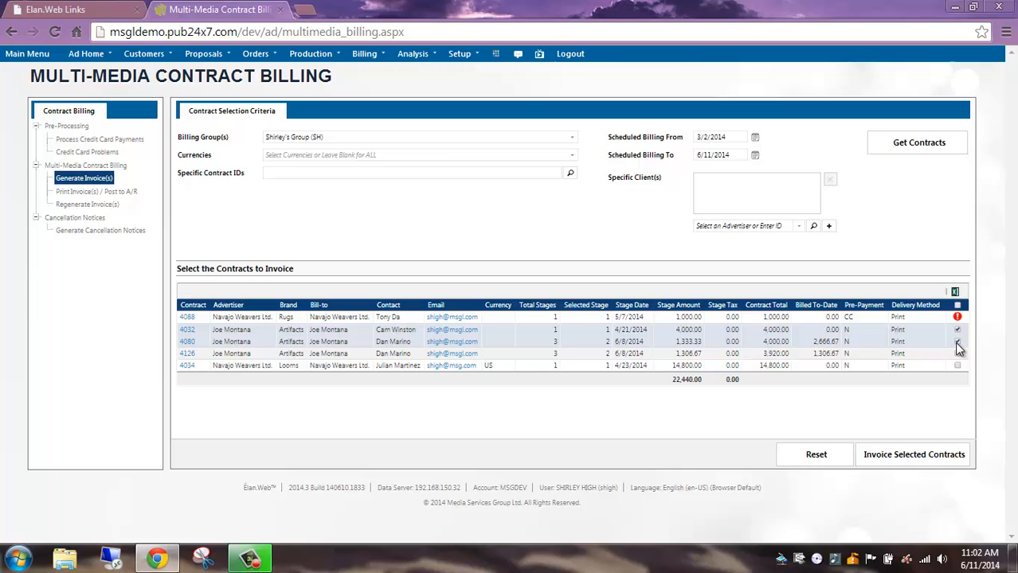
Start invoicing the selected contracts and set the invoice run type to Live Run.
left_click(916, 466)
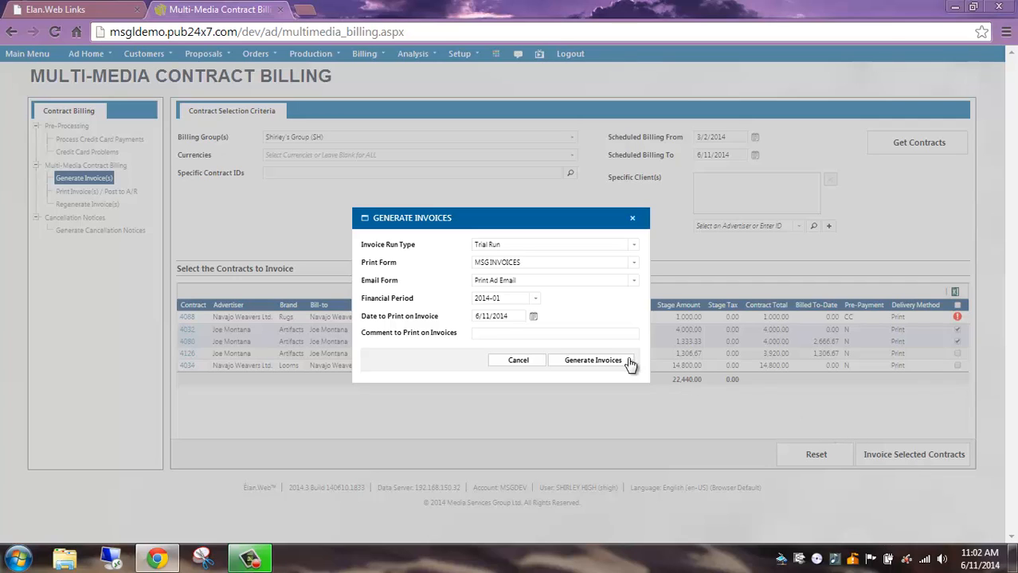
left_click(634, 246)
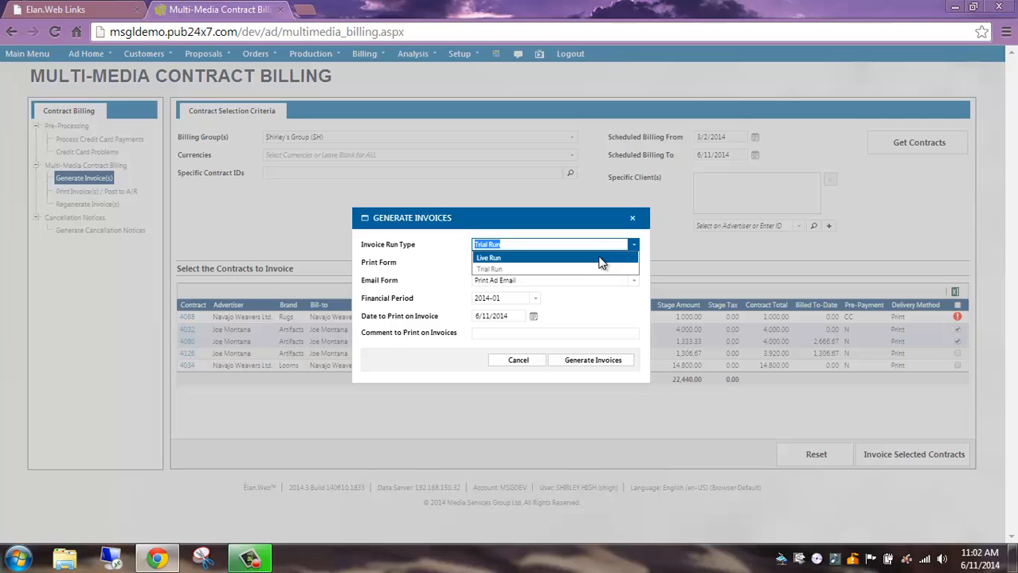
left_click(601, 259)
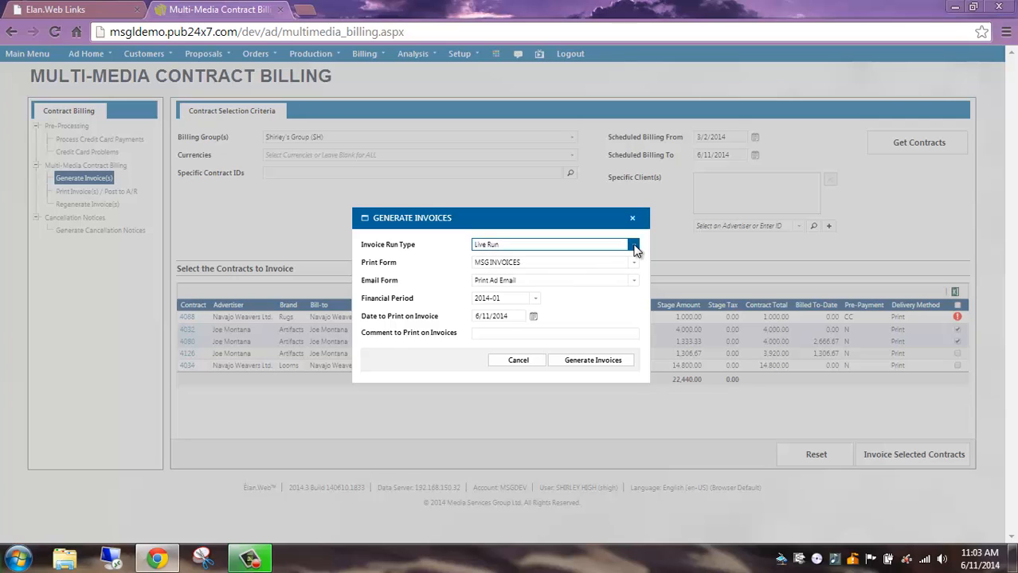
Review the available choices for the invoice run type, print form and email form without changing them.
left_click(634, 246)
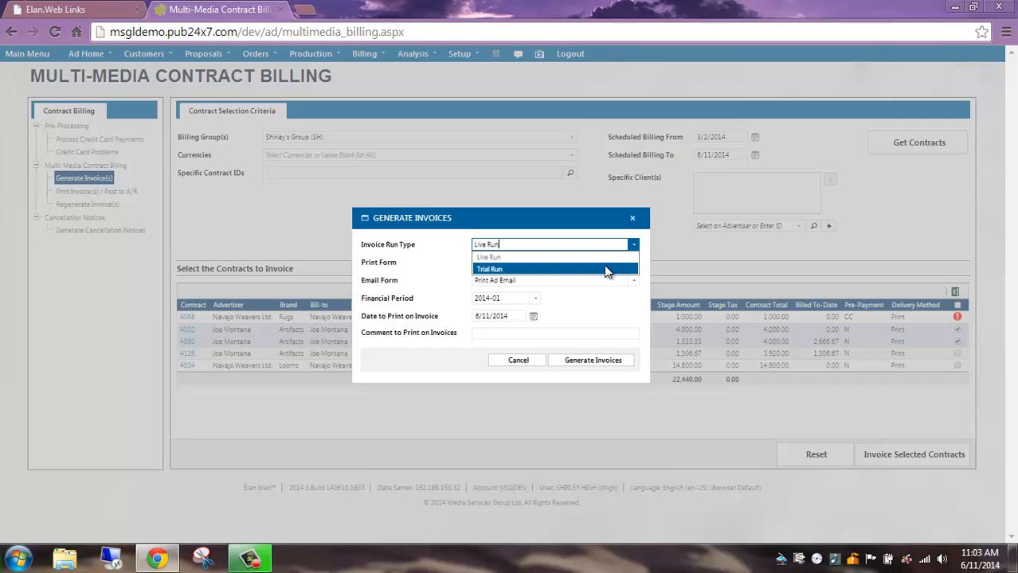
left_click(438, 277)
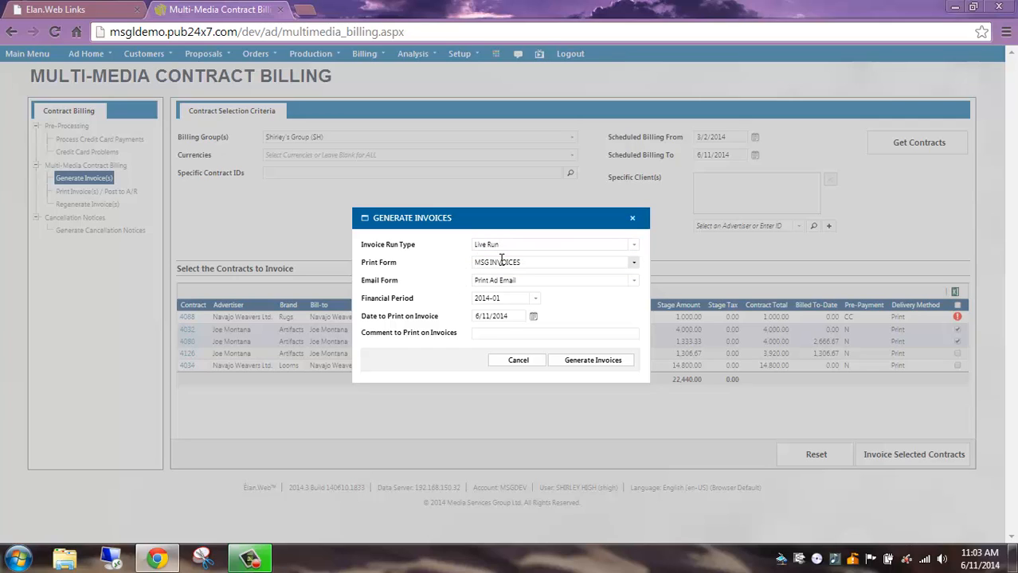
left_click(634, 267)
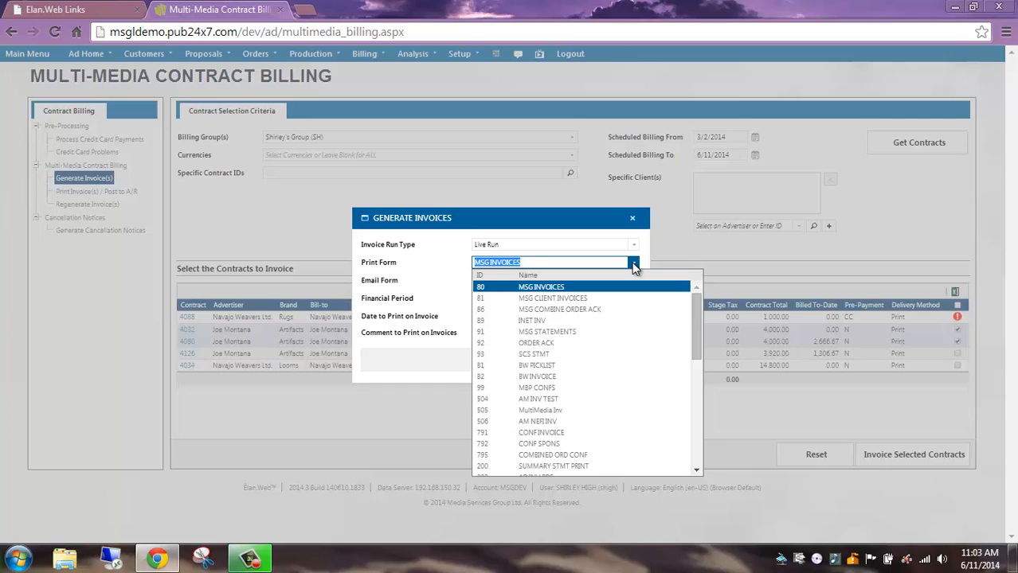
left_click(634, 265)
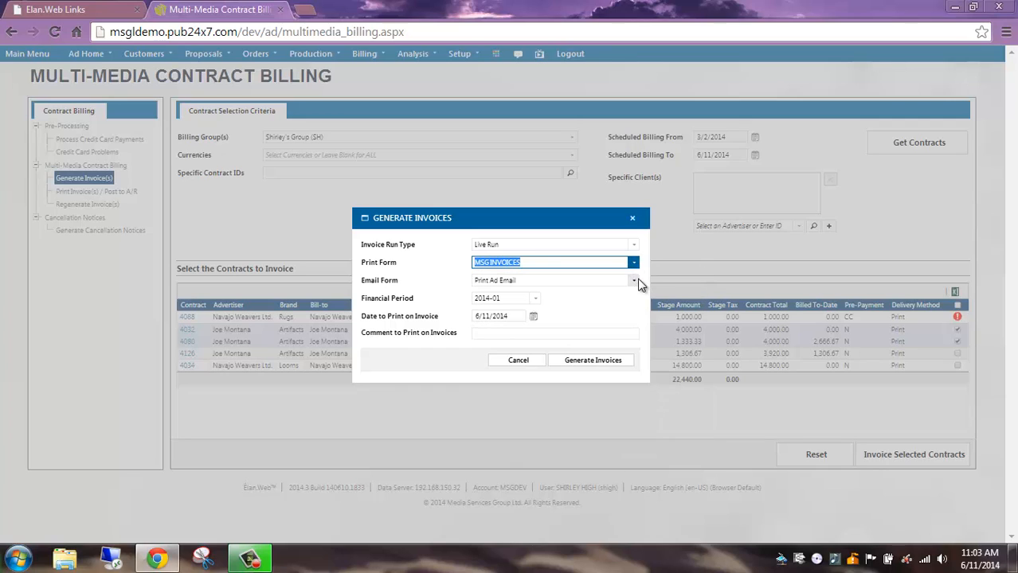
left_click(634, 283)
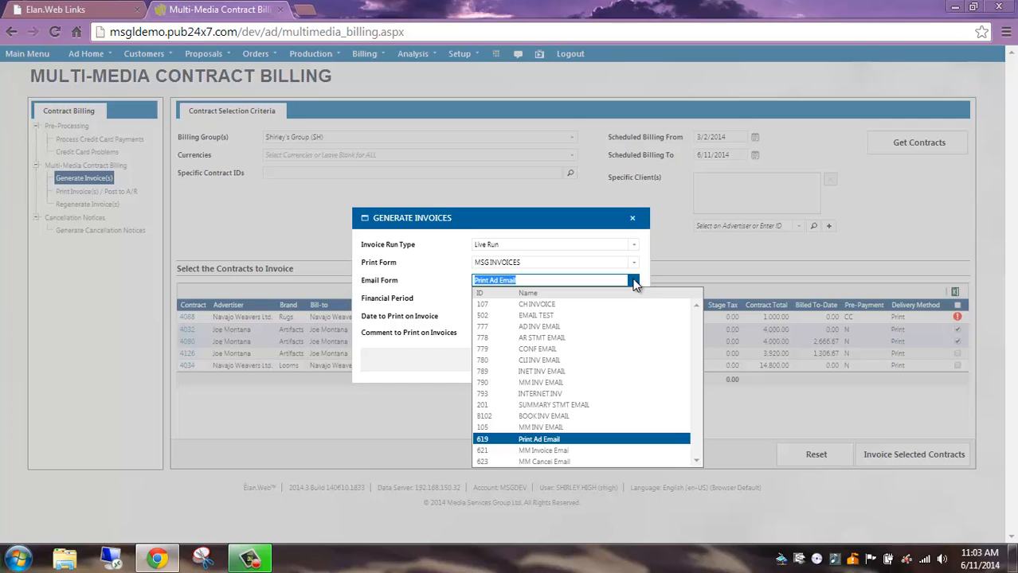
left_click(634, 284)
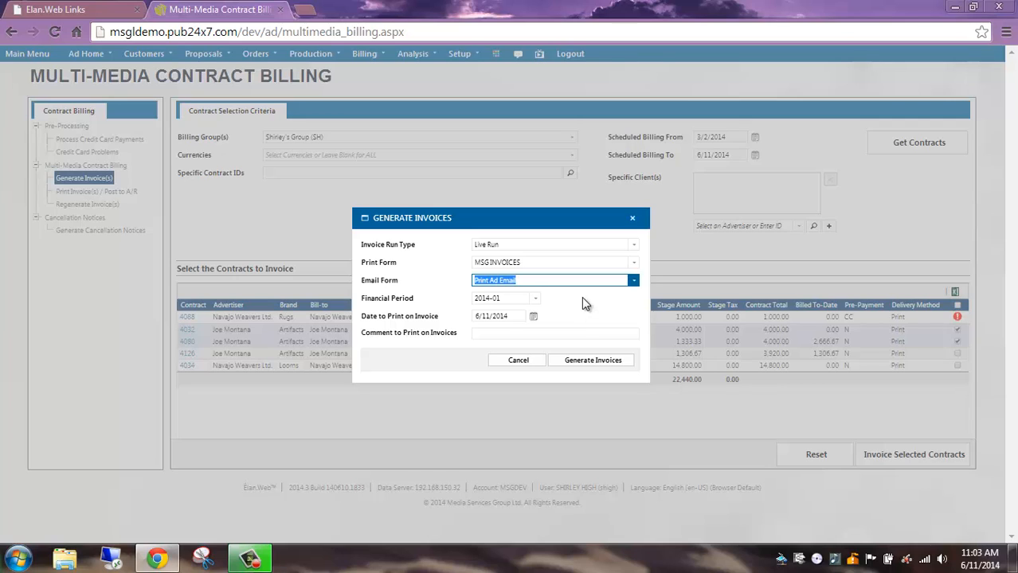
Set the financial period to 2014-06 and check the calendar for the date to print on the invoices.
left_click(534, 300)
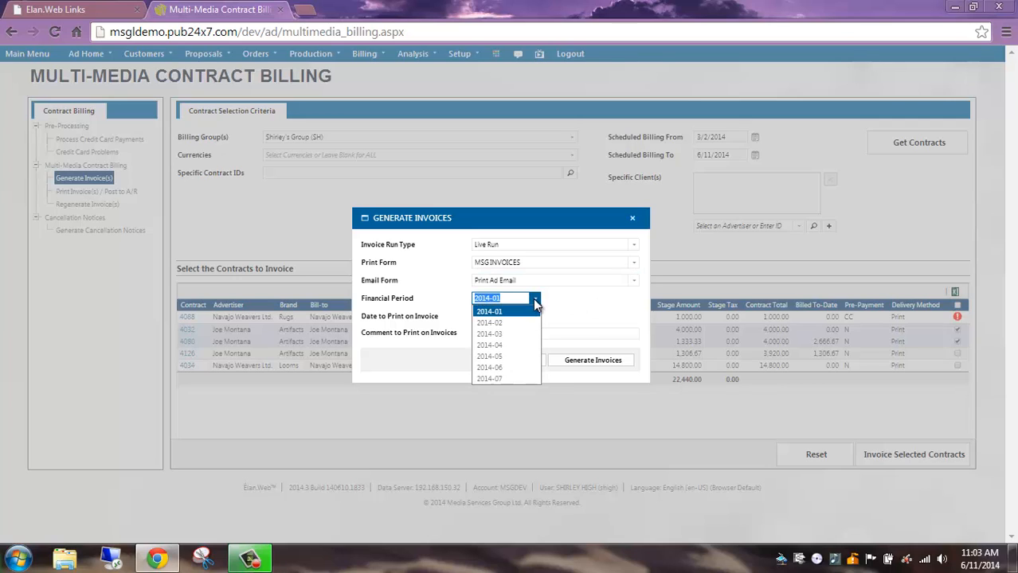
left_click(515, 369)
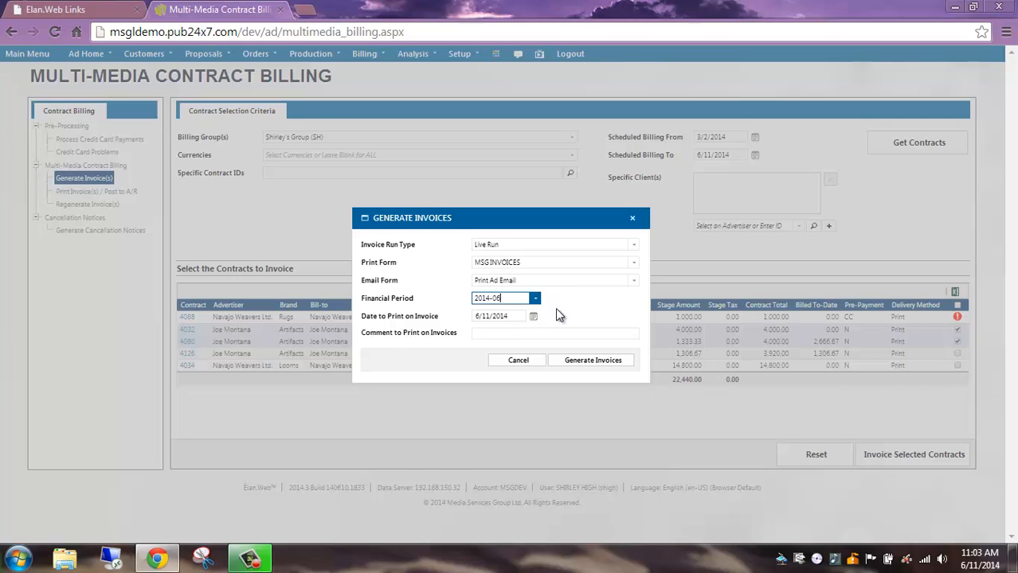
left_click(533, 317)
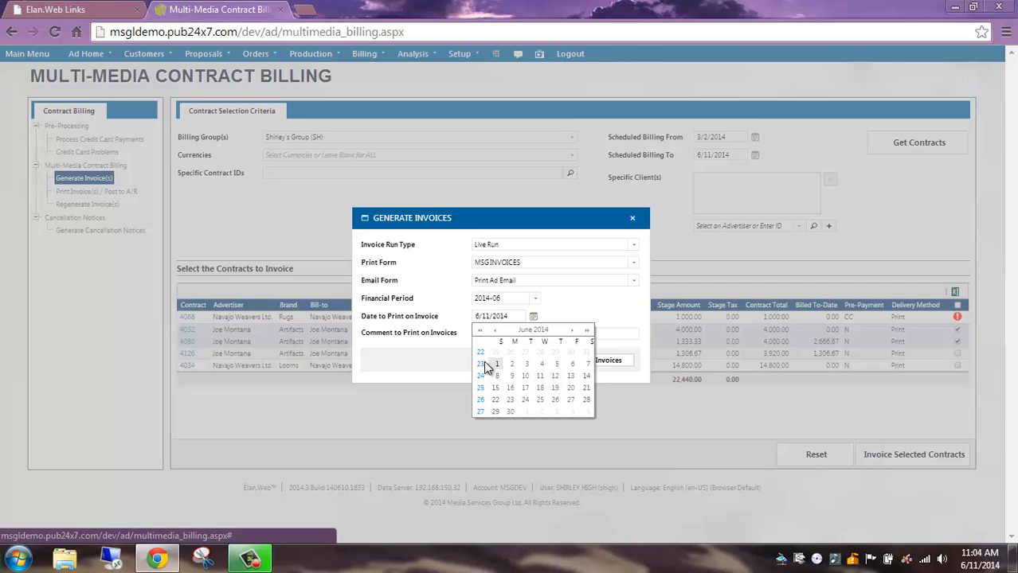
left_click(453, 344)
Enter "comment" as the comment to print on the invoices and generate the invoices for the selected contracts.
left_click(492, 332)
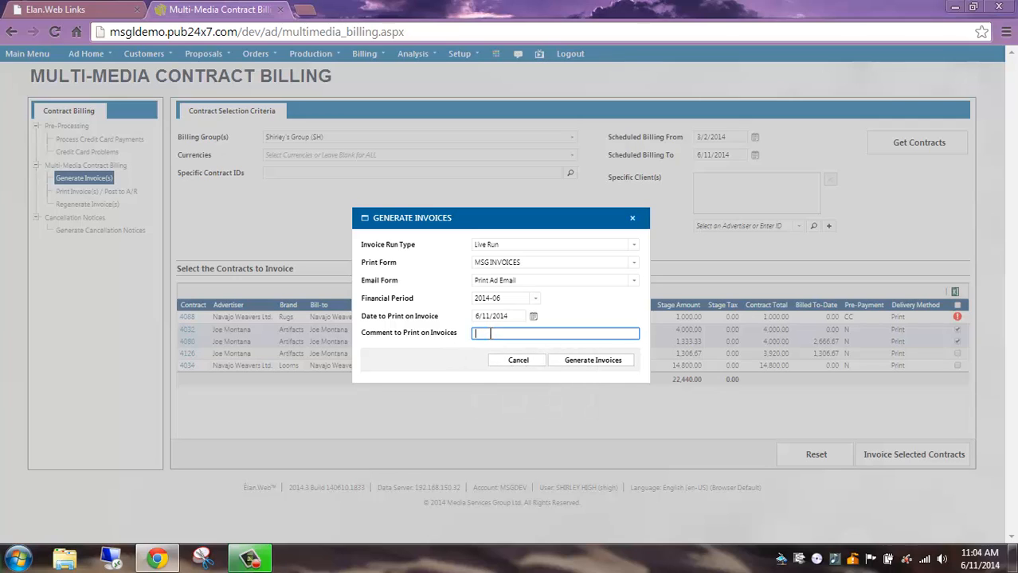
type("comment")
left_click(603, 368)
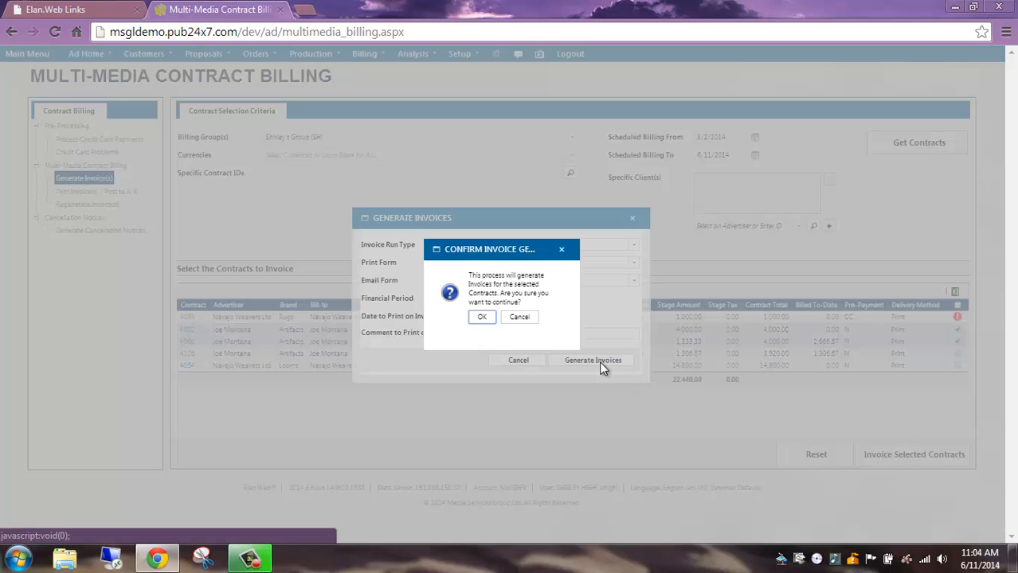
left_click(482, 317)
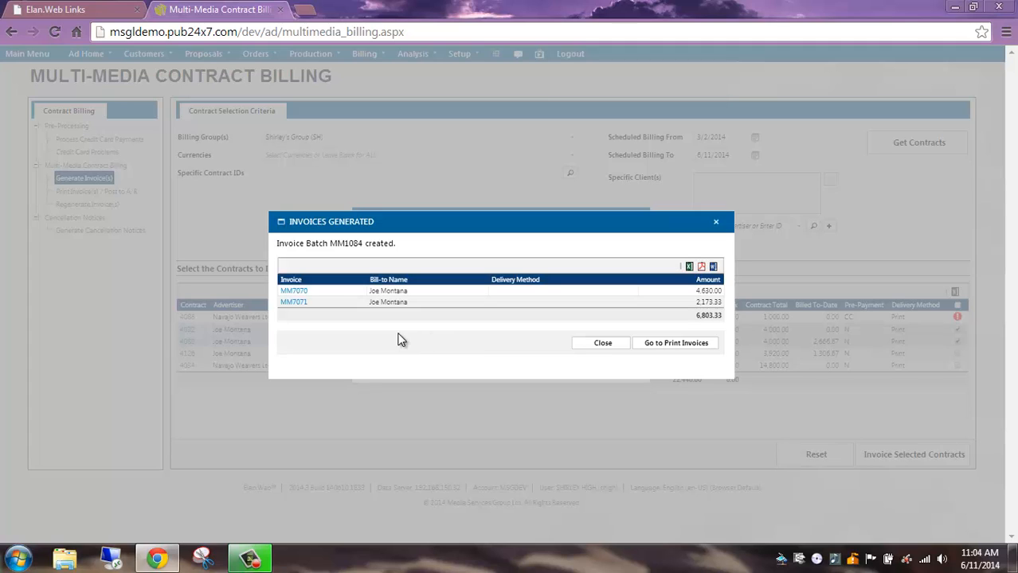
View the A/R details of the second generated invoice and return to the list of generated invoices.
left_click(294, 303)
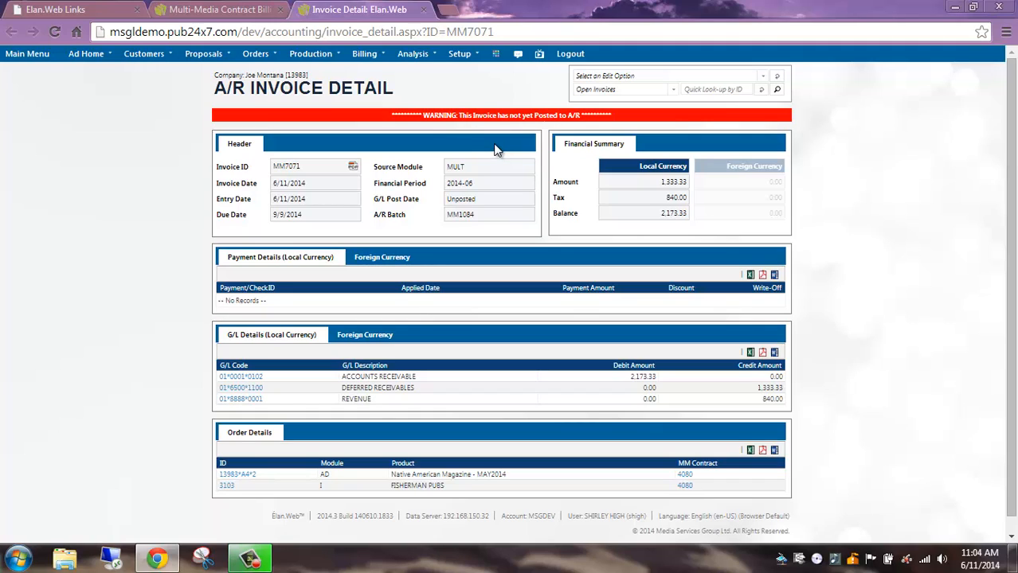
left_click(214, 11)
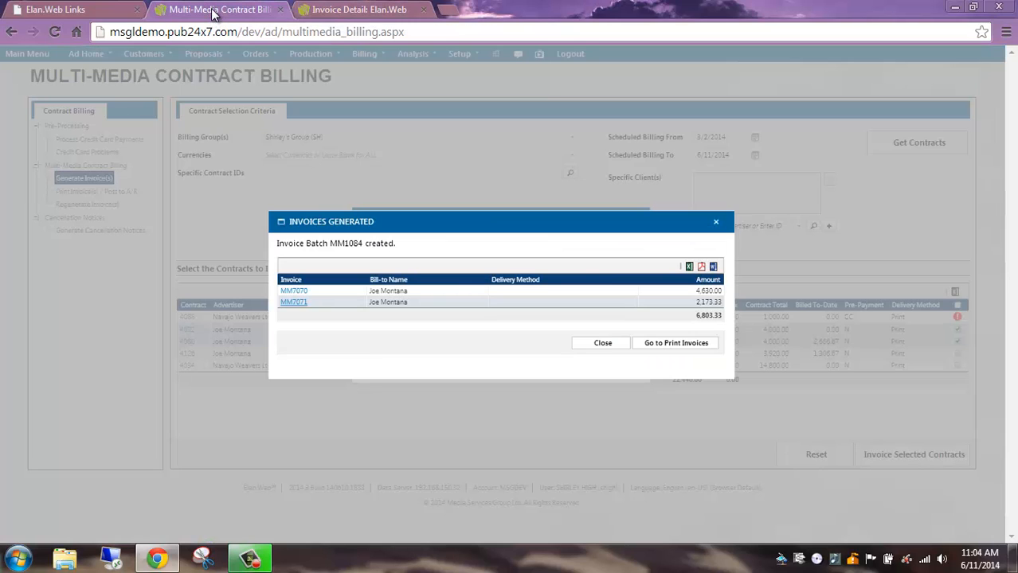
Go to the invoice printing page and post the newly created live-run batch to A/R.
left_click(676, 344)
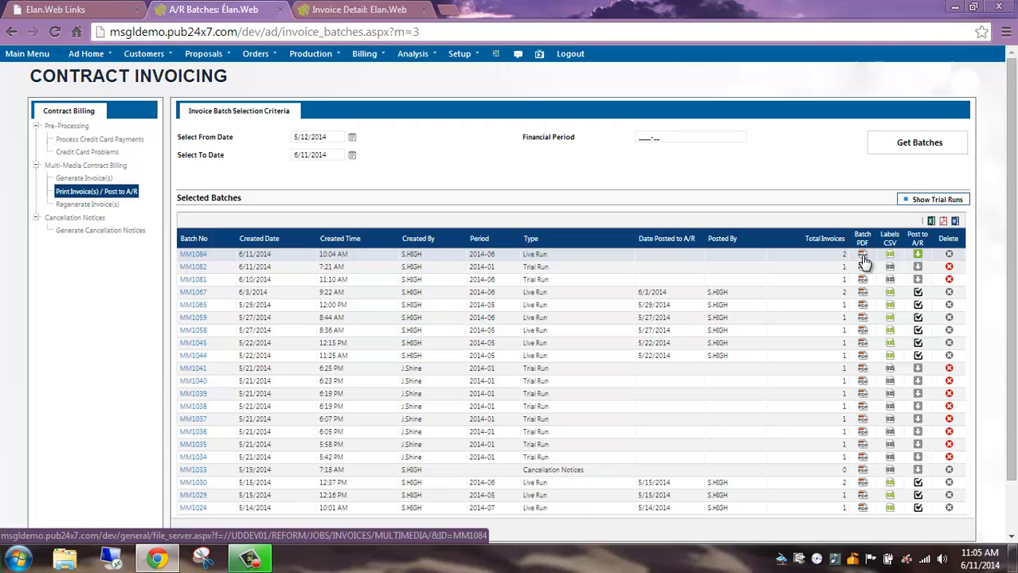
left_click(918, 255)
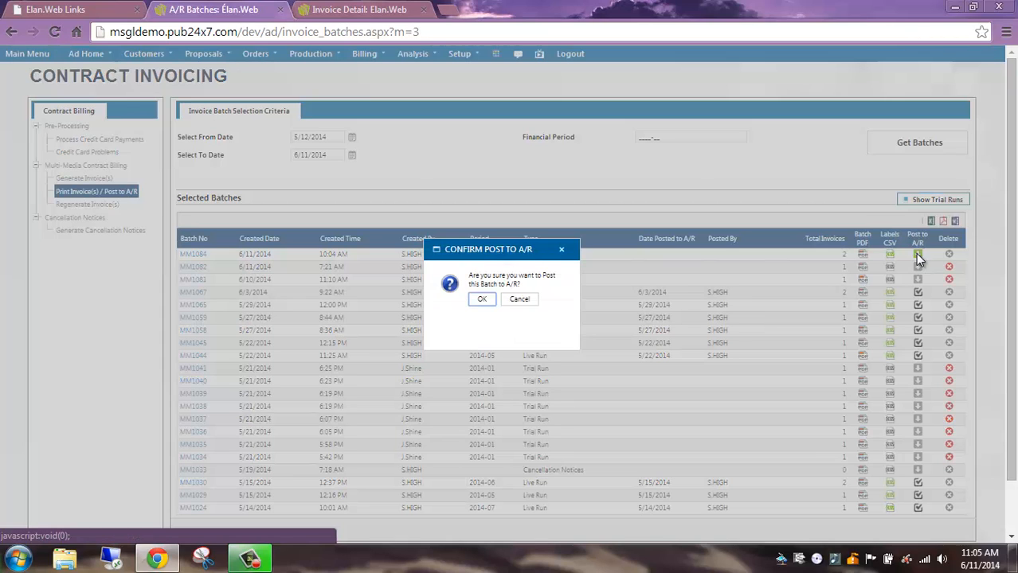
left_click(481, 302)
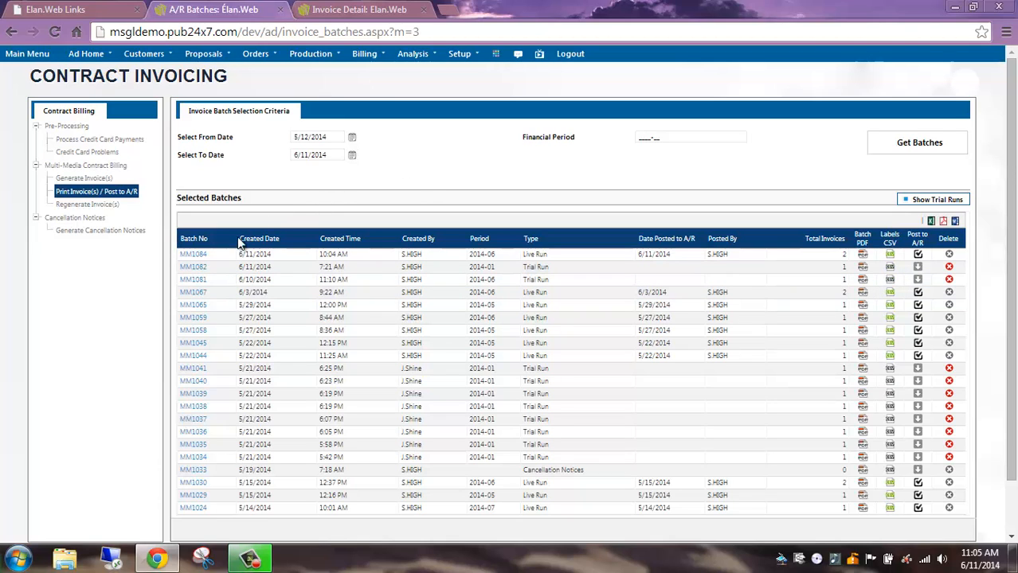
Open the details of the newly posted invoice batch and view the first invoice in it.
left_click(192, 259)
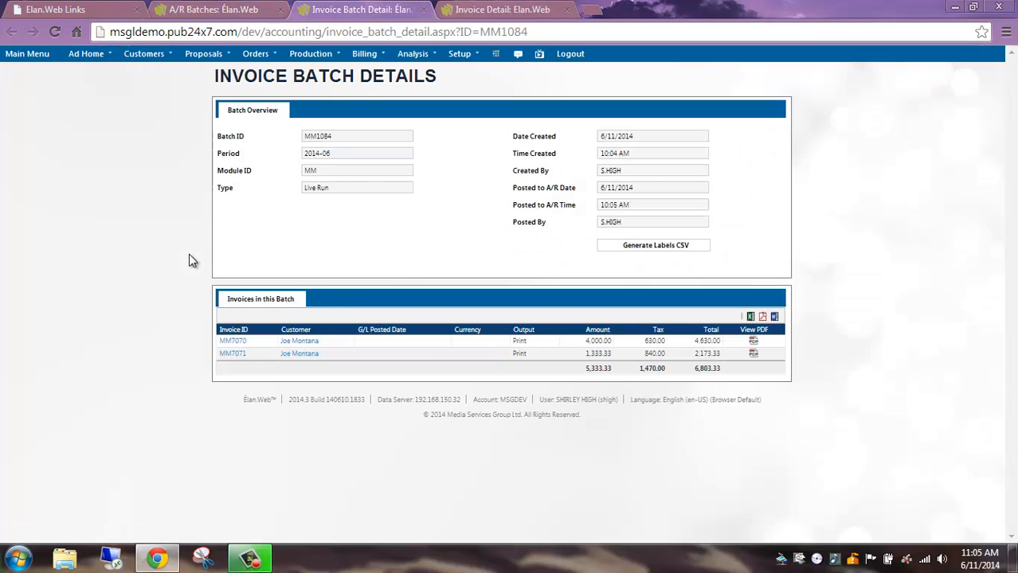
left_click(233, 343)
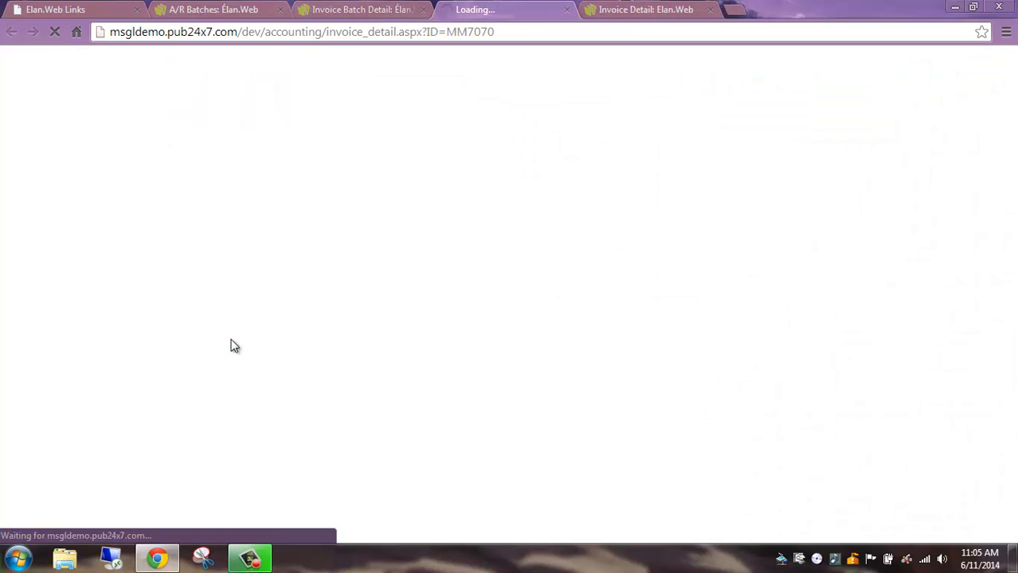